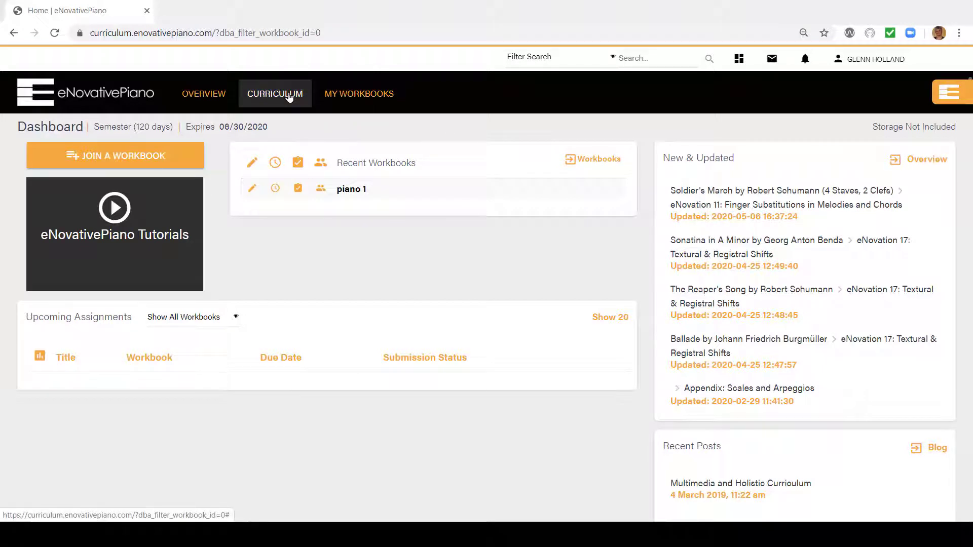
Start customizing the curriculum and include eNovation A: Playing on the Black Keys through eNovation E: Five-Finger Patterns
left_click(289, 97)
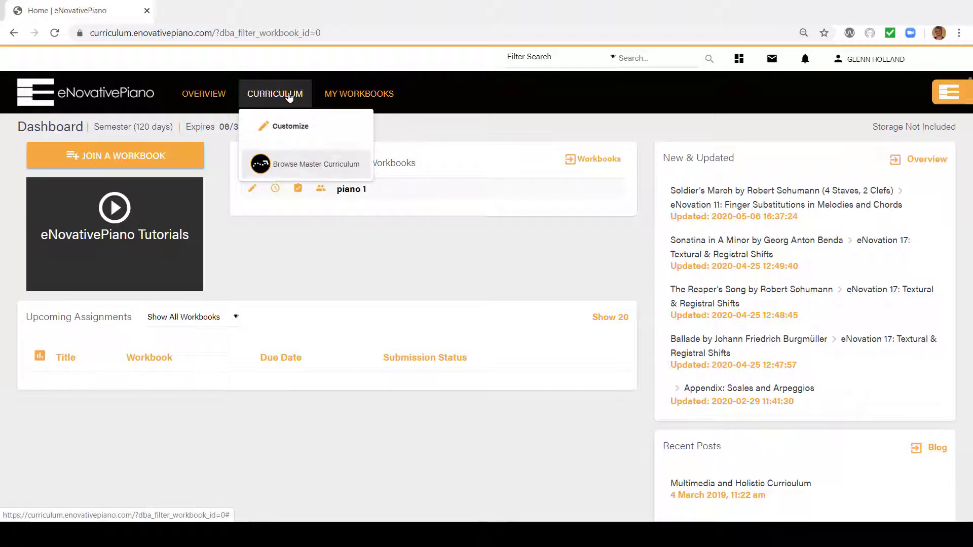
left_click(274, 127)
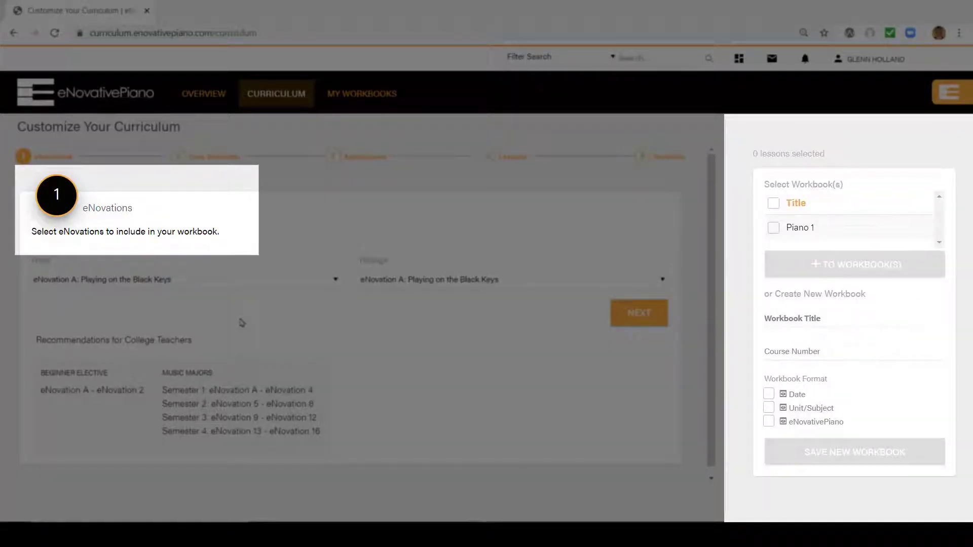
left_click(239, 294)
left_click(234, 282)
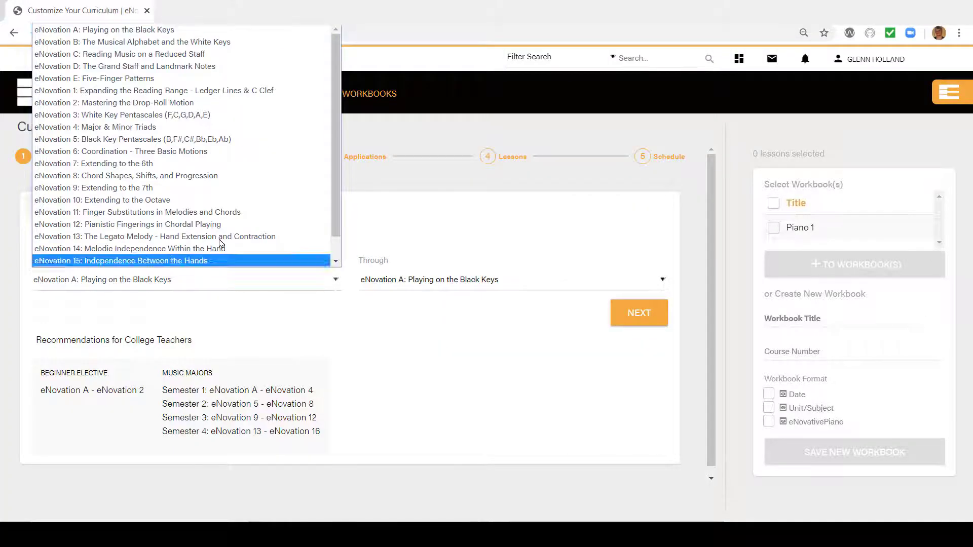
left_click(266, 30)
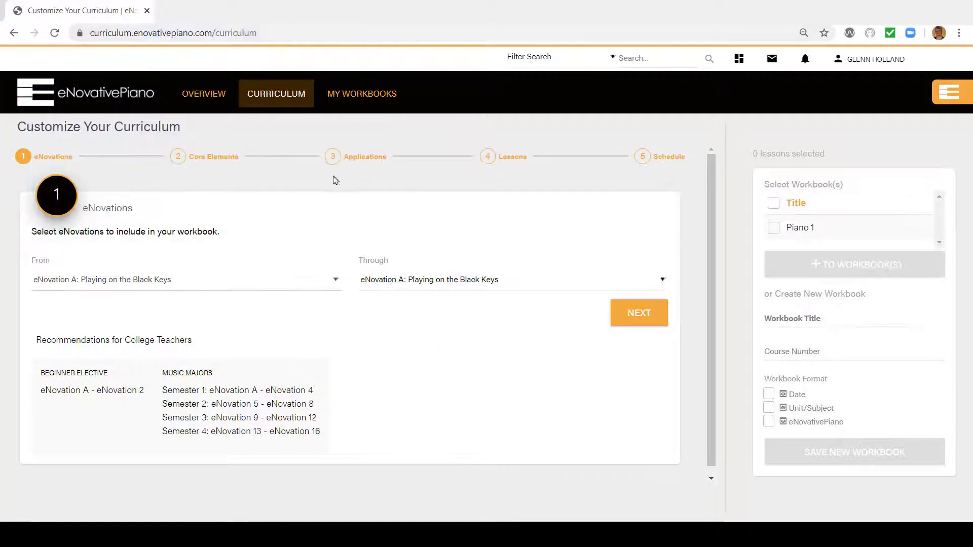
left_click(388, 282)
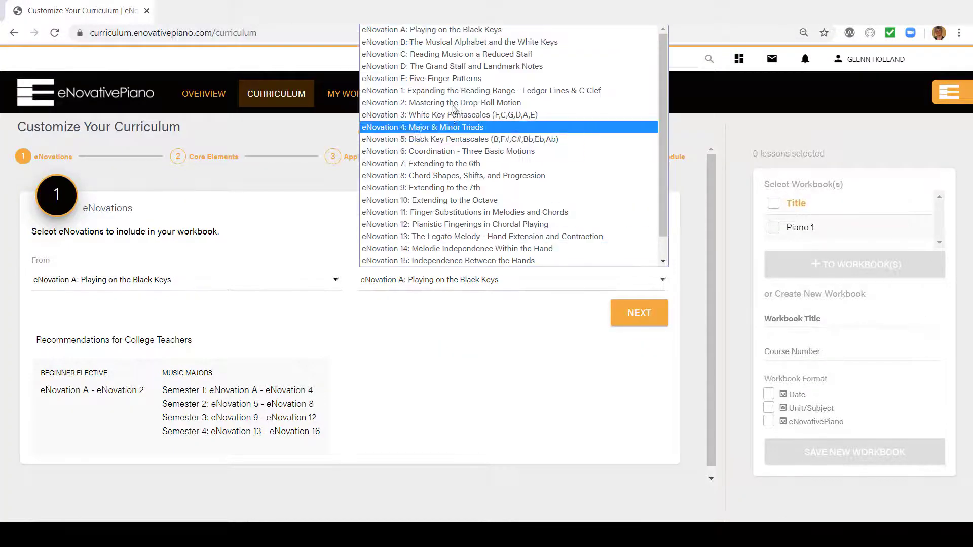
left_click(455, 79)
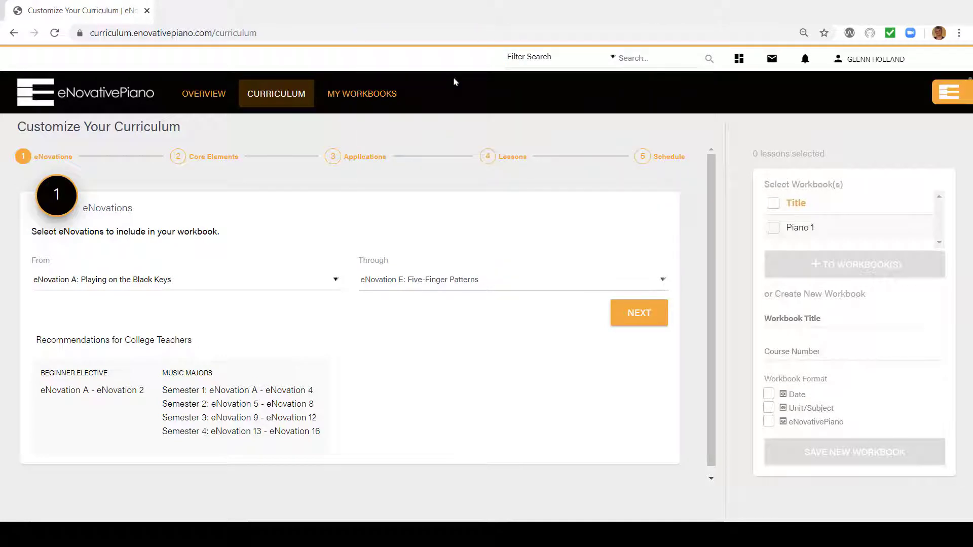
left_click(630, 317)
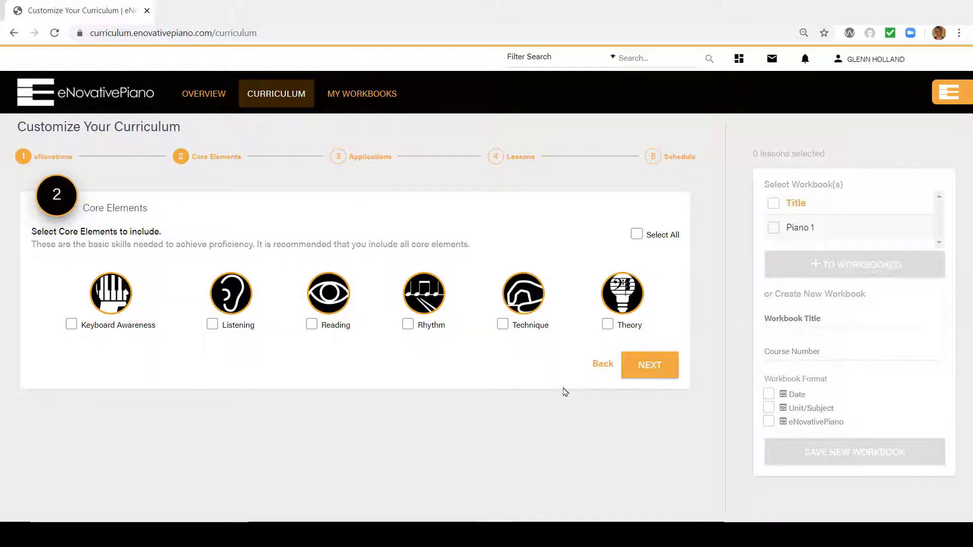
Include all core elements and the Improvisation, Lead Sheet, Repertoire and Multi-Piano Ensemble applications in the curriculum
left_click(636, 235)
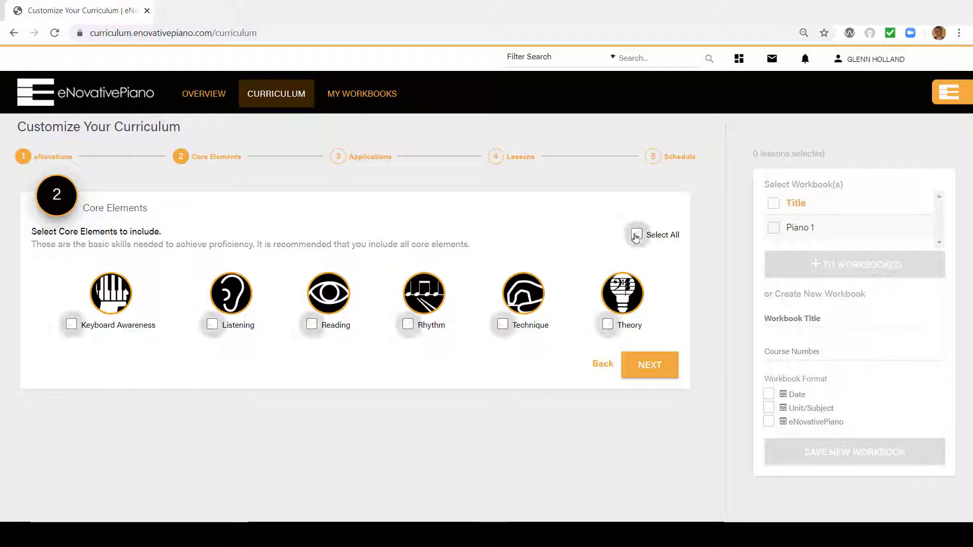
left_click(642, 372)
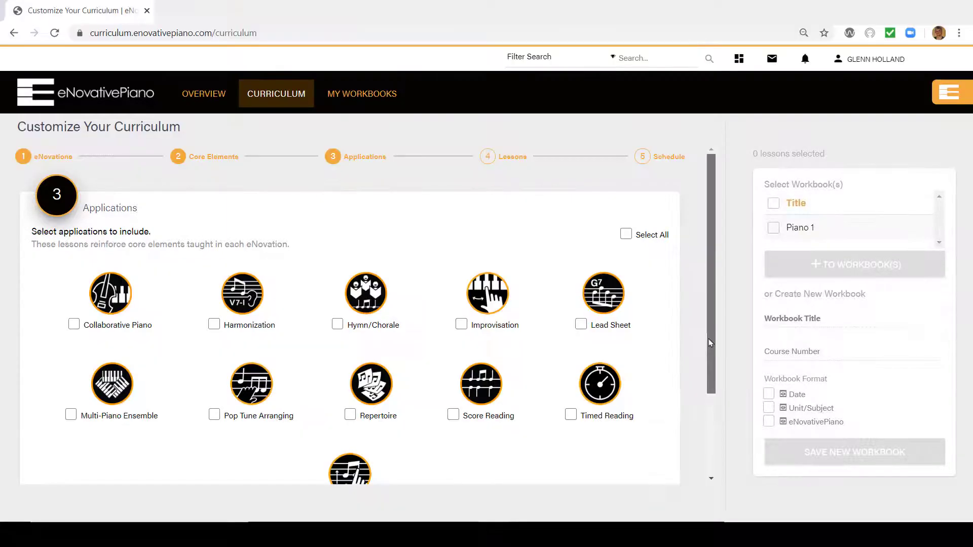
left_click_drag(709, 340, 708, 366)
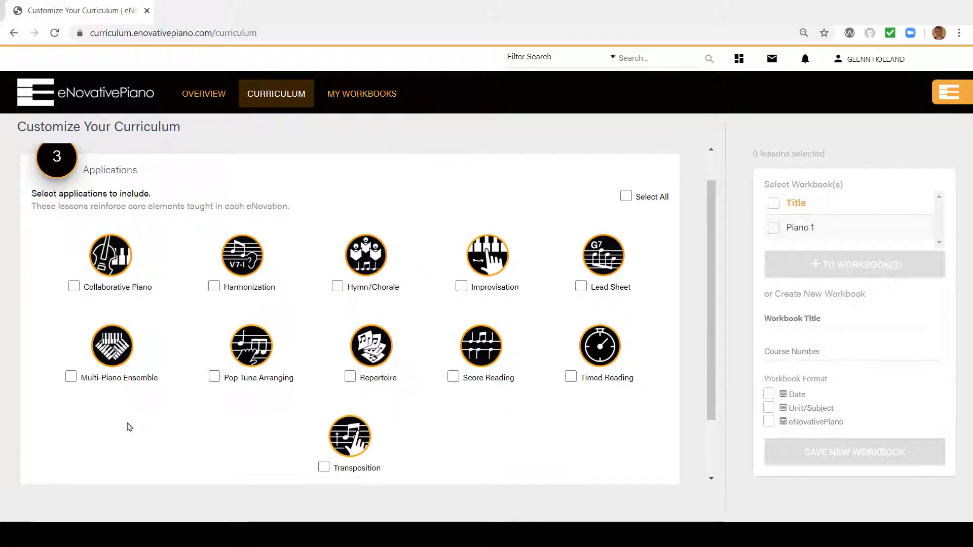
left_click(461, 288)
left_click(591, 288)
left_click(357, 380)
left_click(70, 379)
scroll(709, 261, "down", 2)
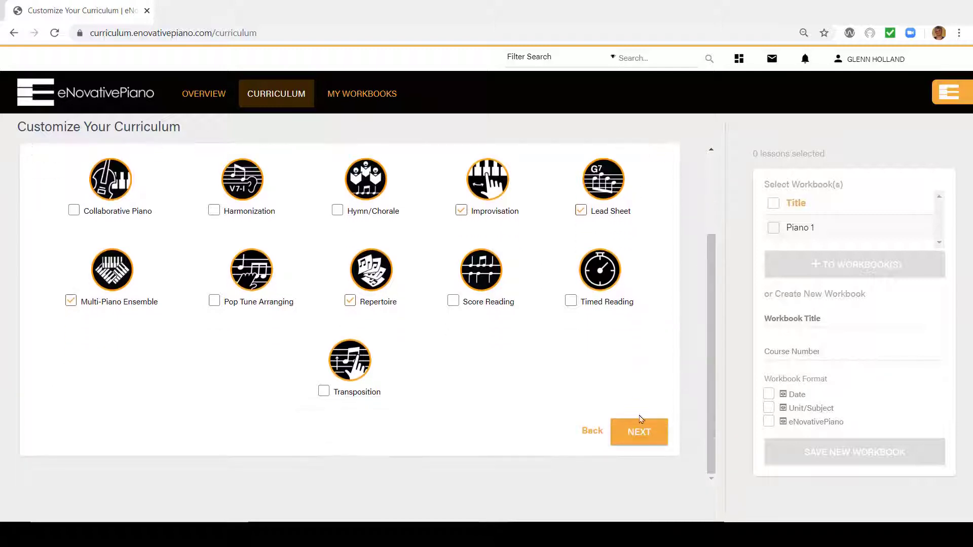
left_click(638, 433)
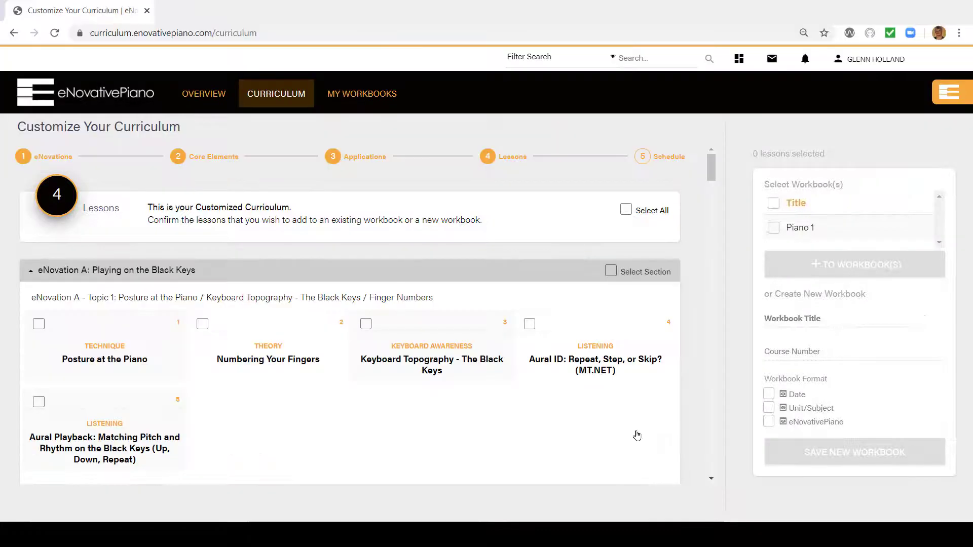
Select all lessons of the customized curriculum, including the whole eNovation A section, for adding to a workbook
left_click(627, 210)
left_click(610, 273)
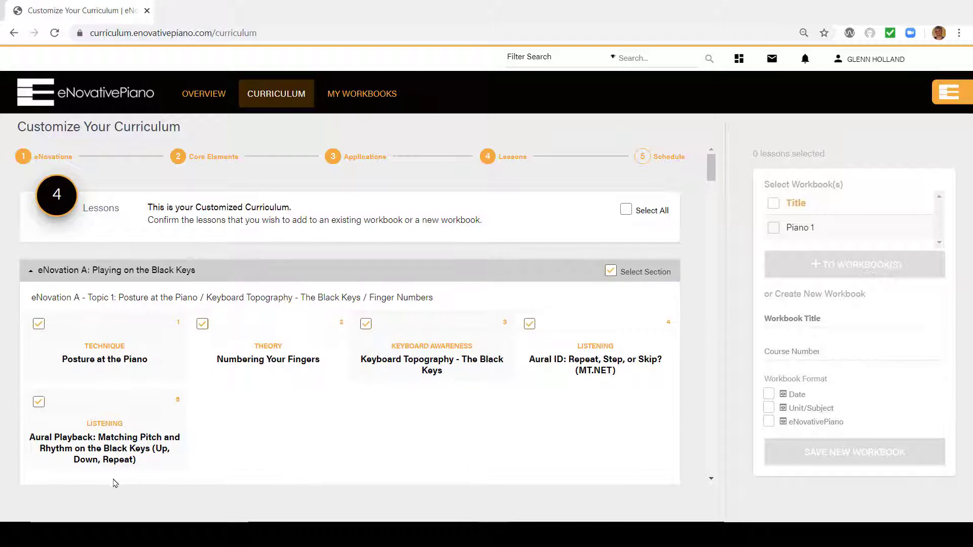
left_click(118, 457)
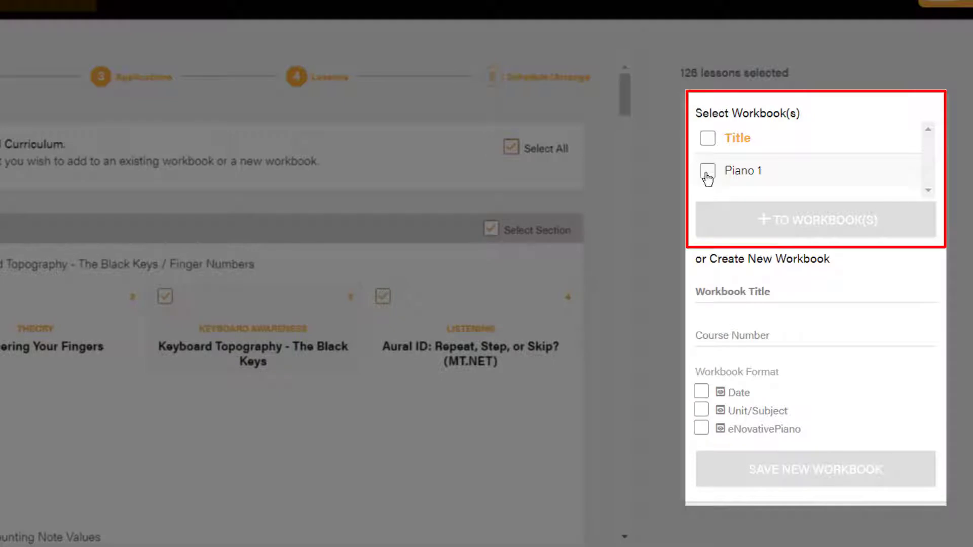
Enter Piano 2 as the new workbook's title and MUS222 as its course number, using the Unit/Subject format
left_click(707, 172)
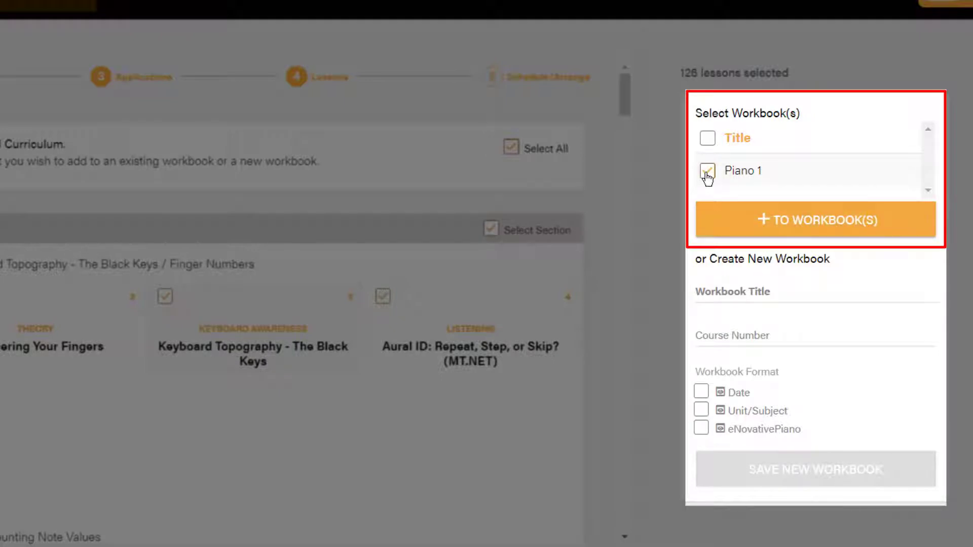
left_click(707, 172)
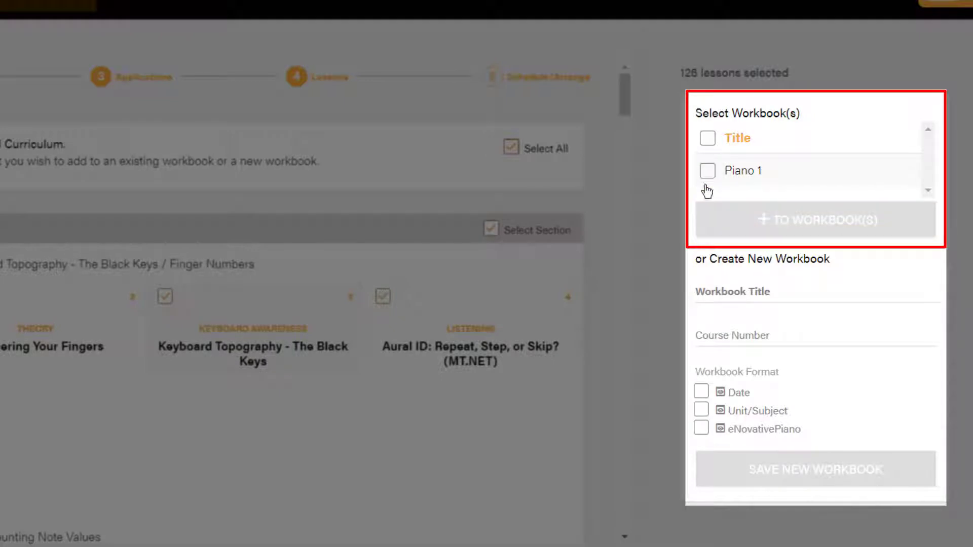
left_click(737, 299)
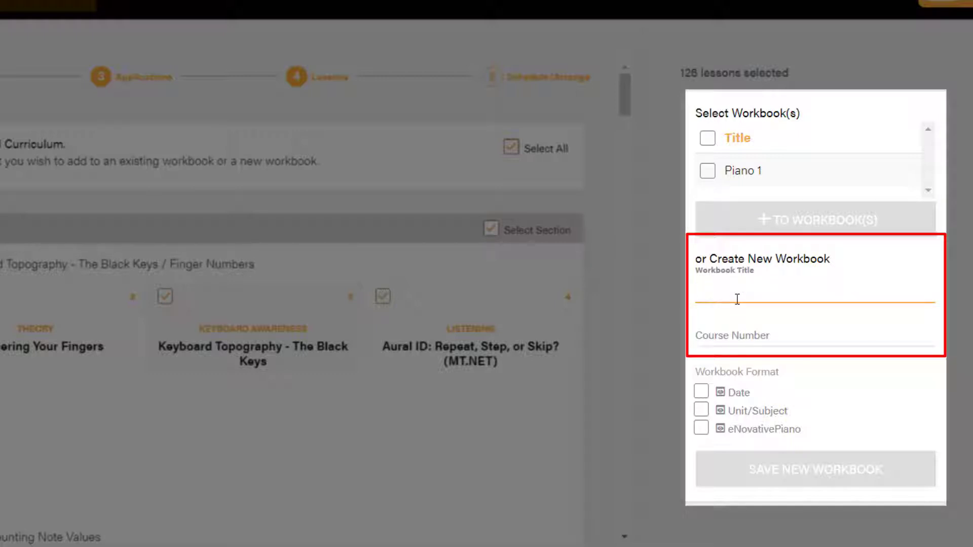
type("Piano")
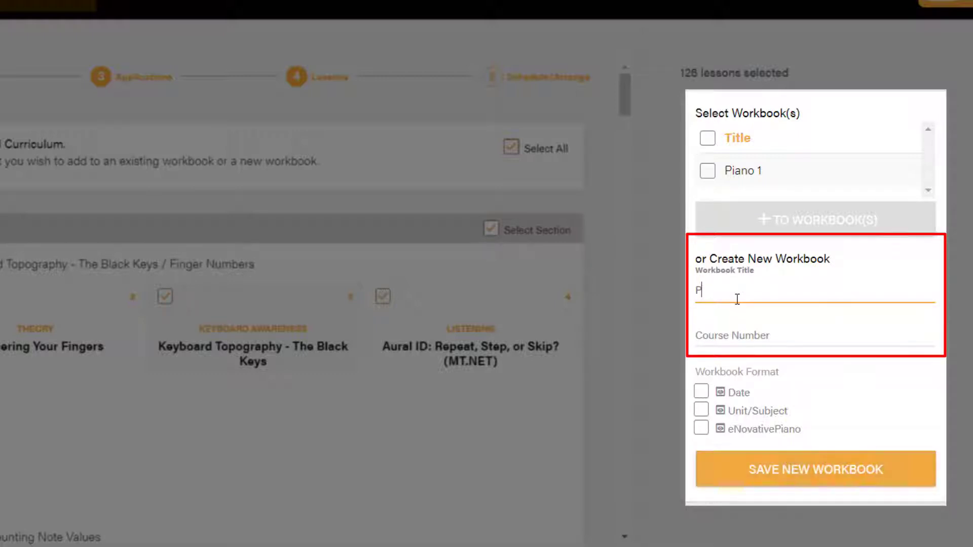
type(" 2")
left_click(716, 332)
type("MUS222")
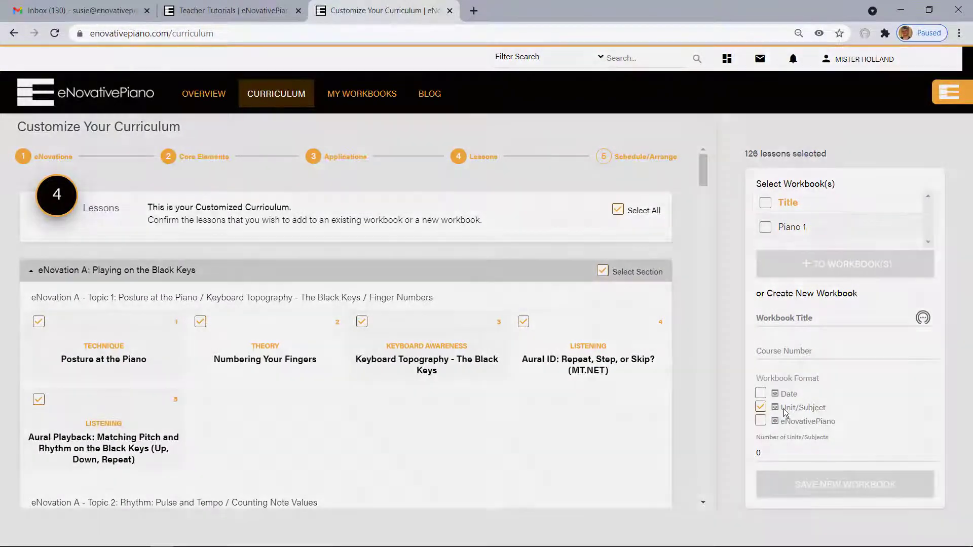
left_click(783, 408)
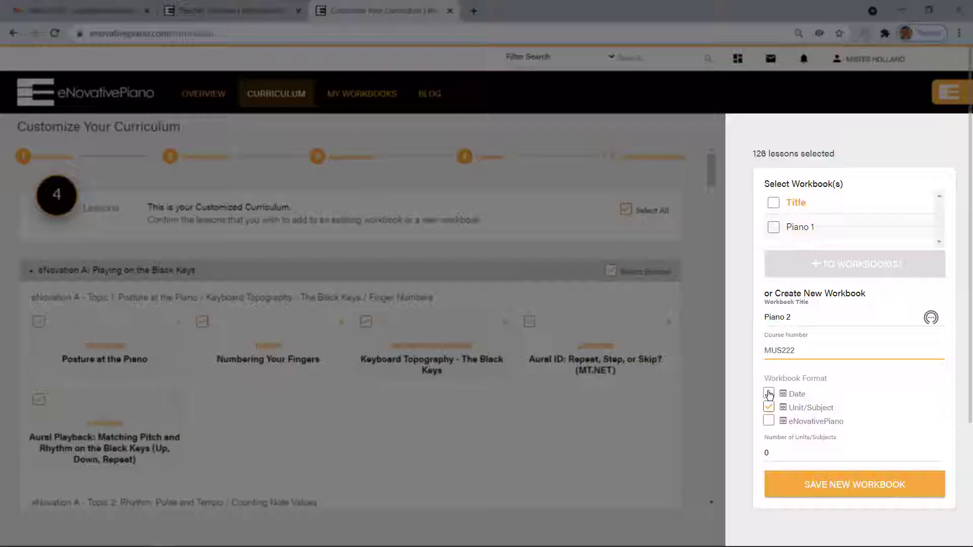
Switch the workbook format to Date, with start date 07/29/2021 and end date 01/31/2022
left_click(767, 391)
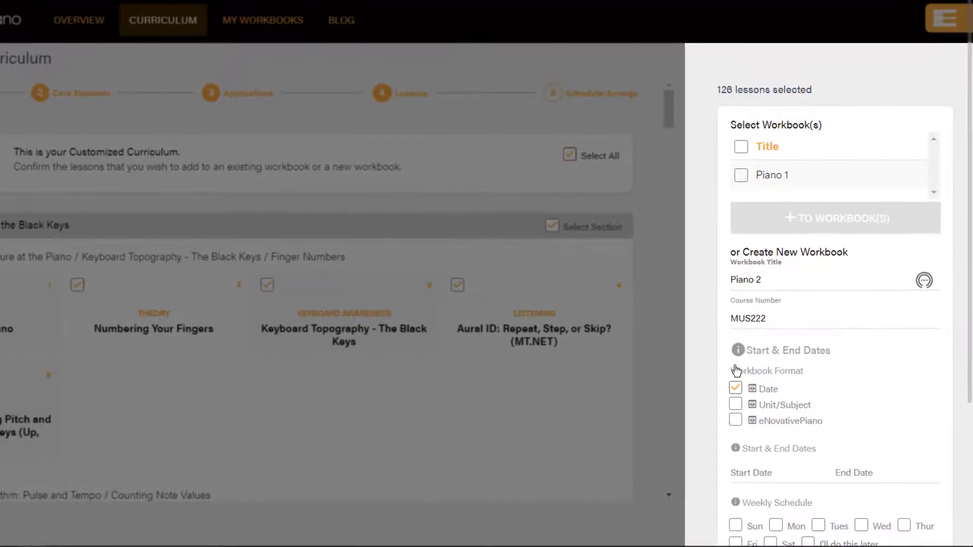
scroll(861, 398, "down", 2)
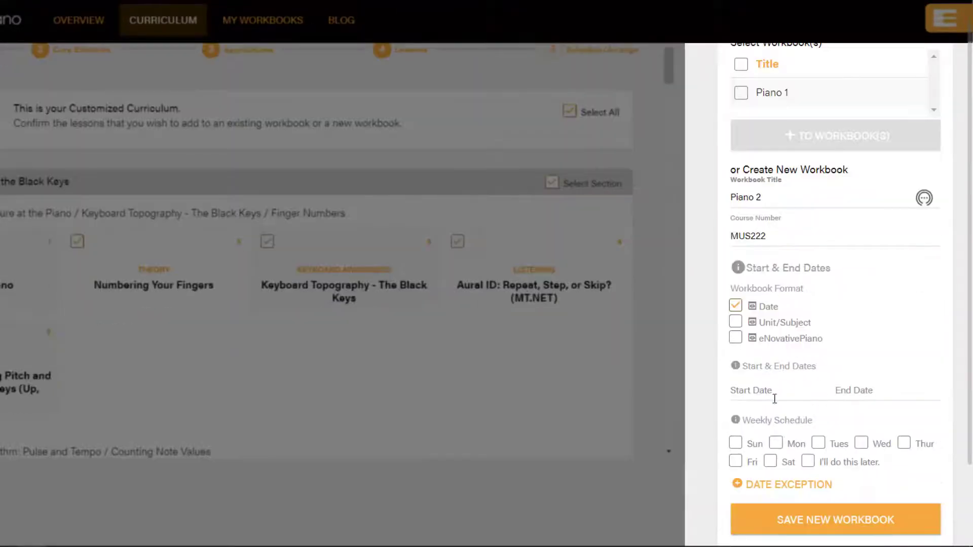
left_click(772, 394)
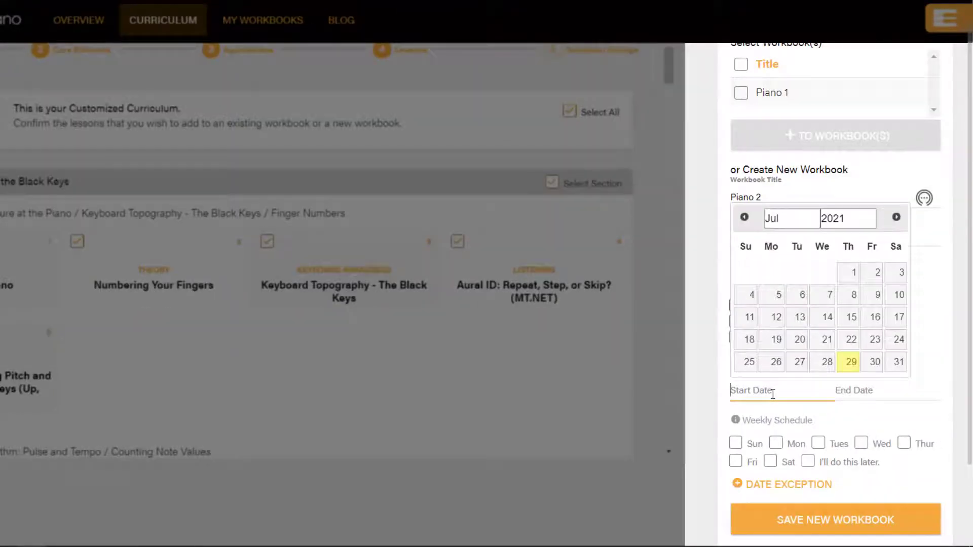
left_click(849, 362)
left_click(856, 399)
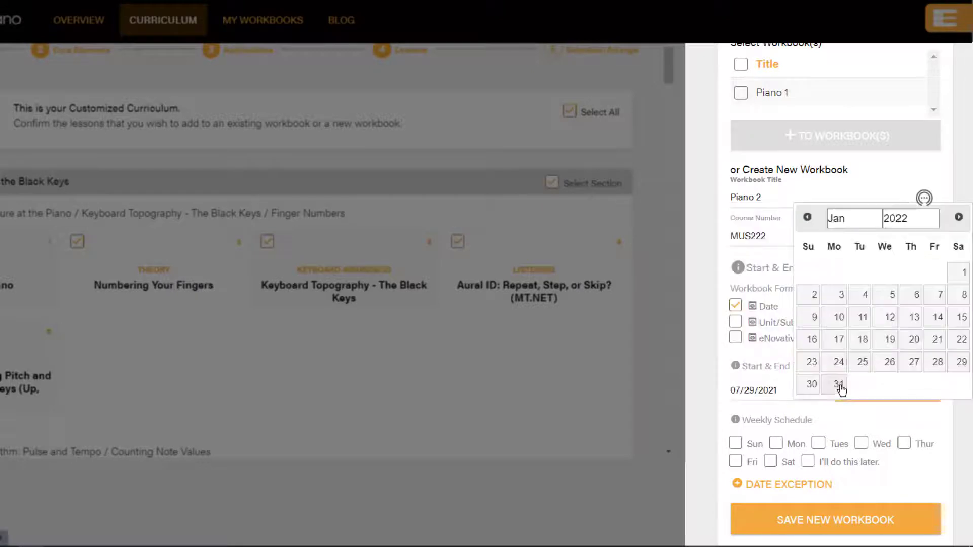
left_click(838, 386)
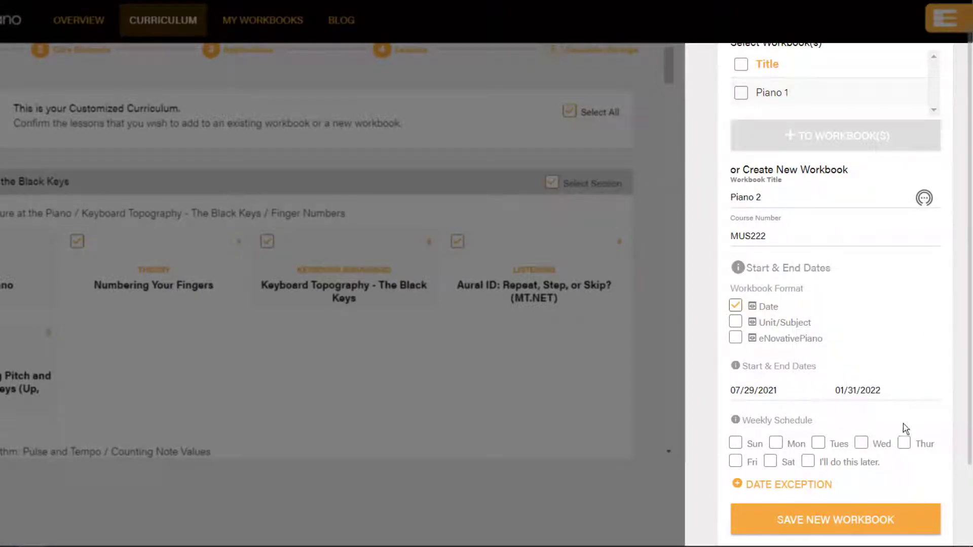
Set the workbook's weekly schedule to Monday, Wednesday and Friday
left_click(776, 443)
left_click(862, 444)
left_click(735, 462)
Add a date exception for October 14, 2021 to the workbook schedule
left_click(789, 484)
left_click(813, 352)
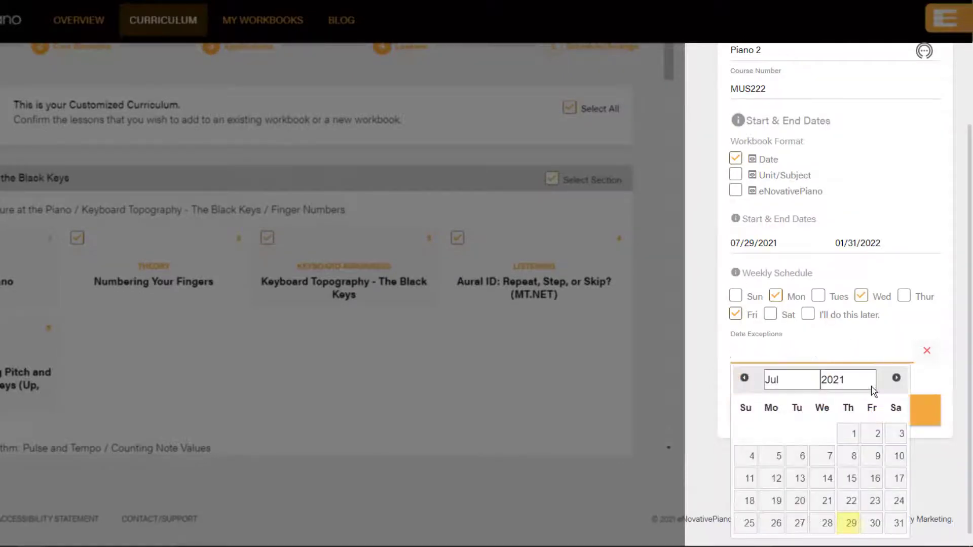
left_click(896, 378)
left_click(896, 378)
left_click(896, 378)
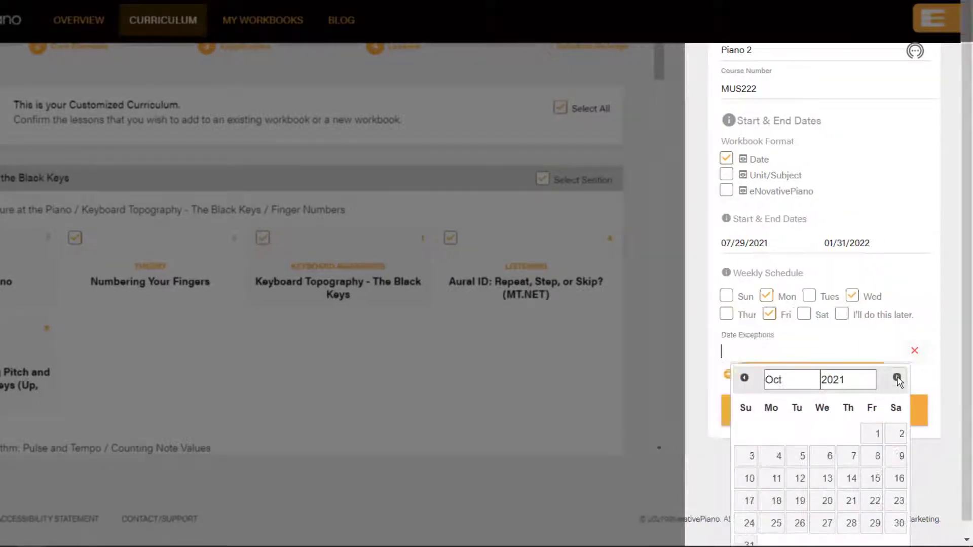
left_click(851, 478)
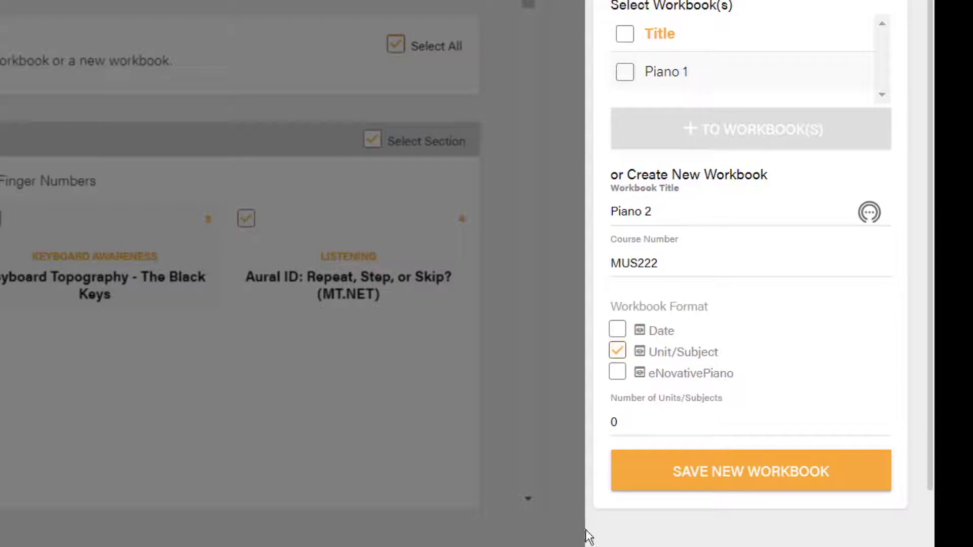
Save the new workbook in Unit/Subject format with 15 units/subjects, and dismiss its lesson summary
left_click(629, 425)
left_click_drag(629, 426, 604, 431)
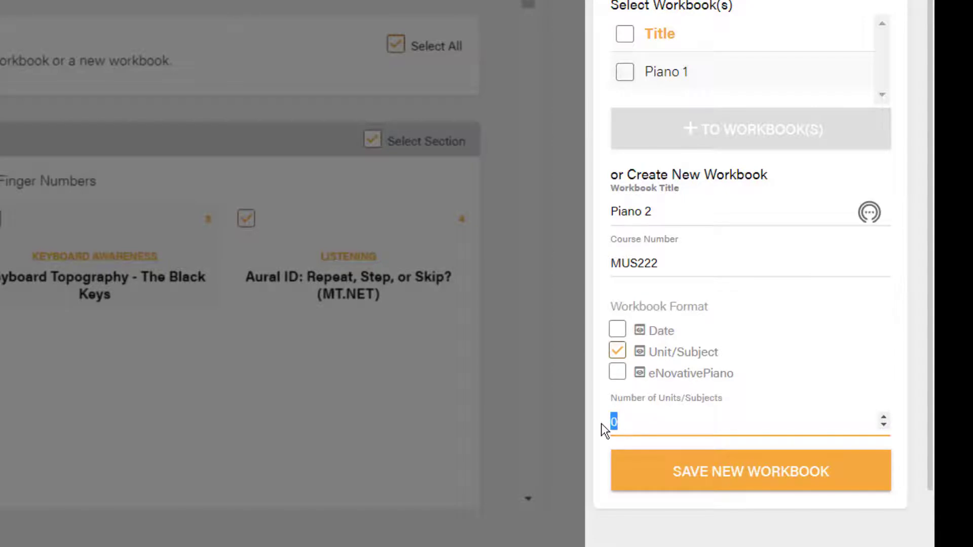
type("15")
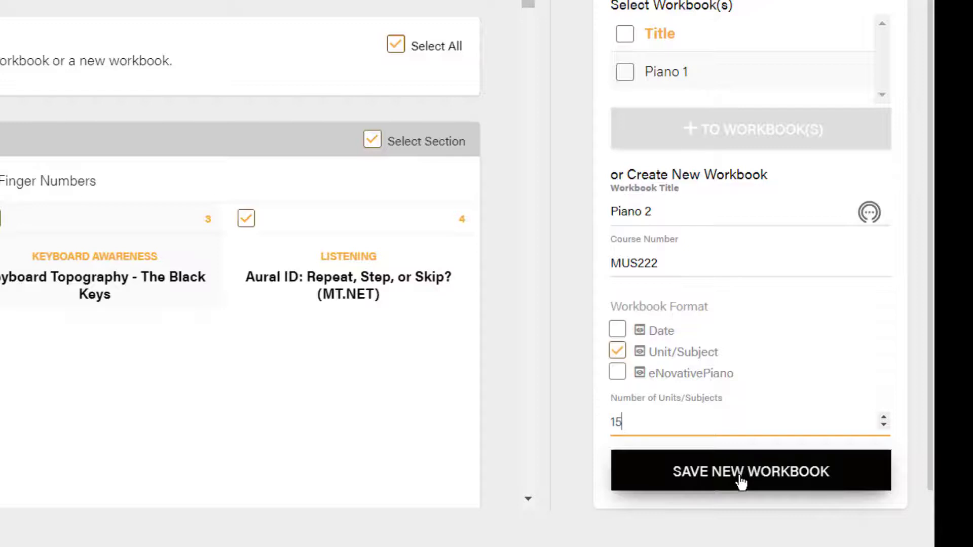
left_click(740, 481)
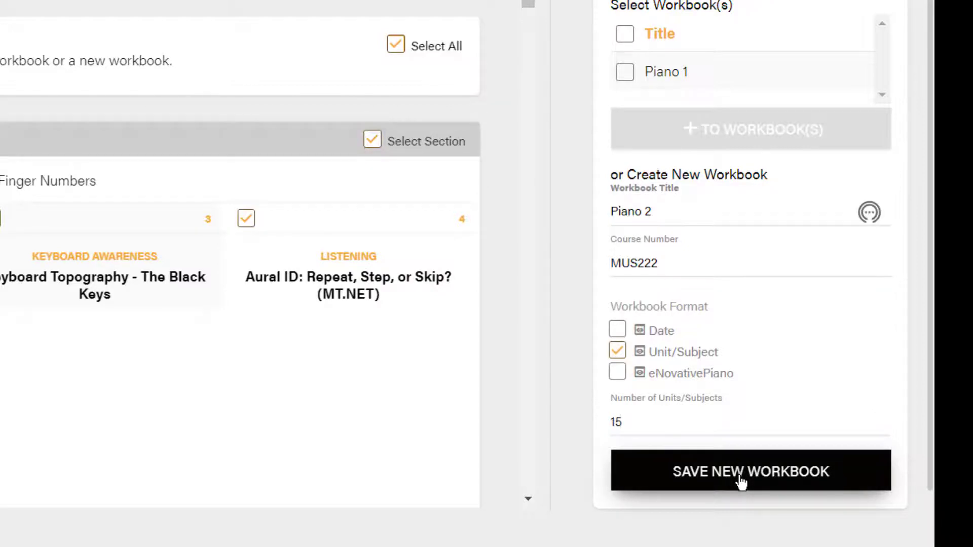
left_click(739, 478)
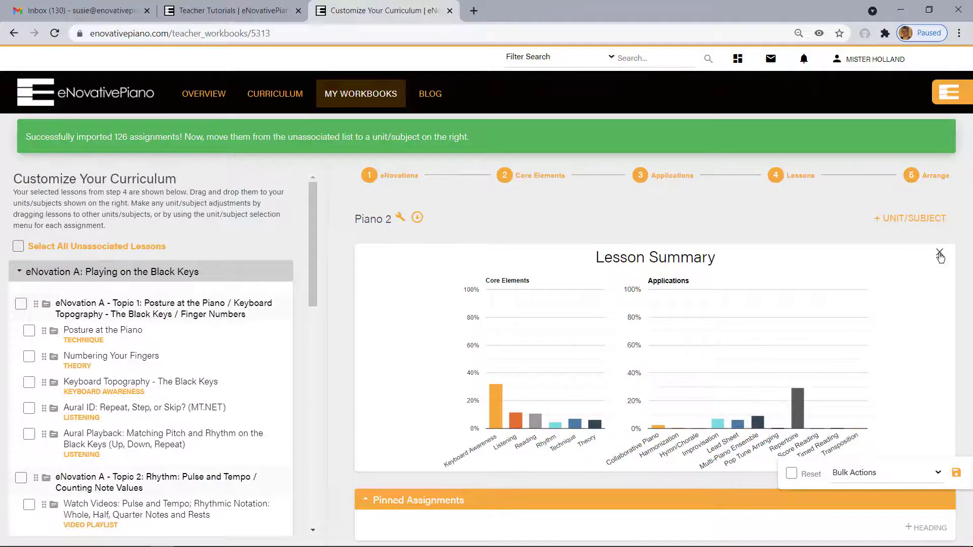
left_click(941, 253)
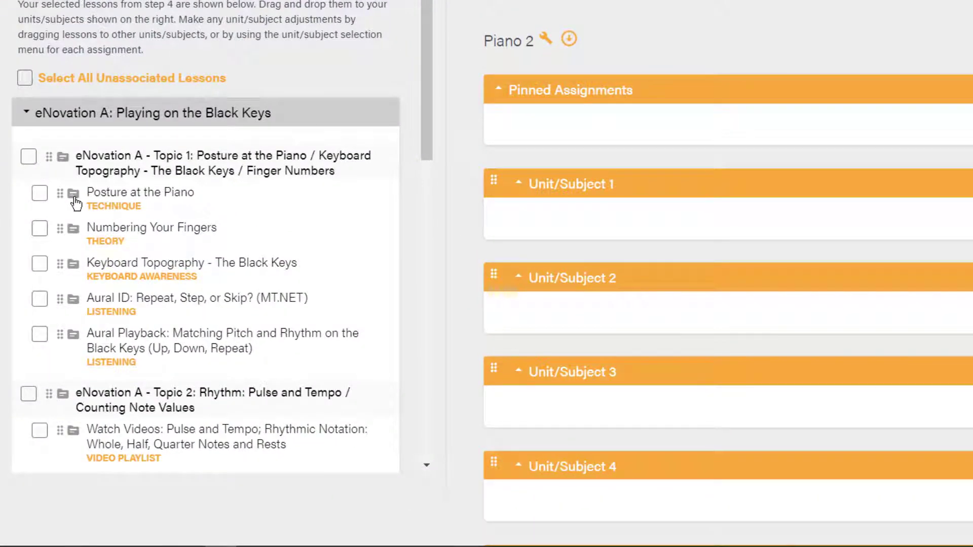
Assign the Posture at the Piano and Numbering Your Fingers lessons to Unit/Subject 1 of the Piano 2 workbook
left_click(73, 194)
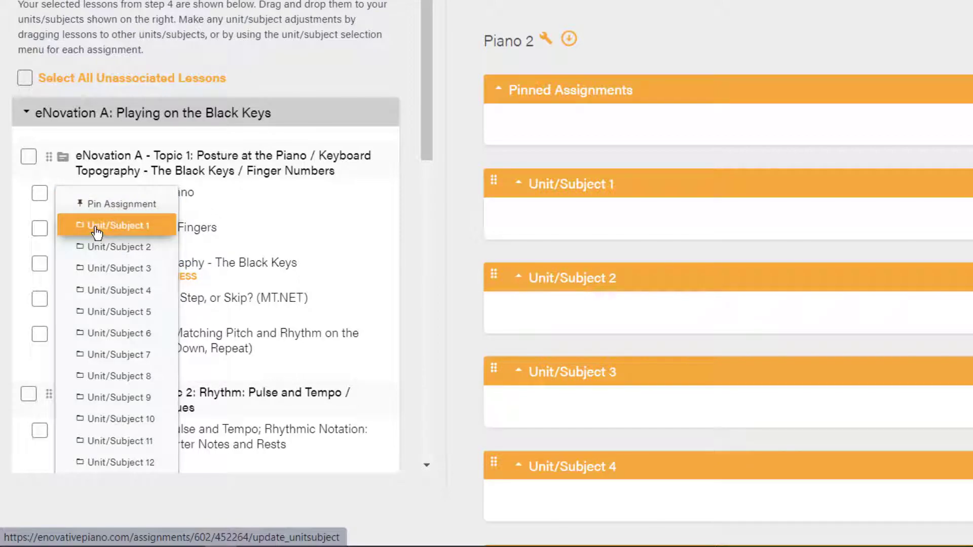
left_click(96, 231)
left_click(71, 192)
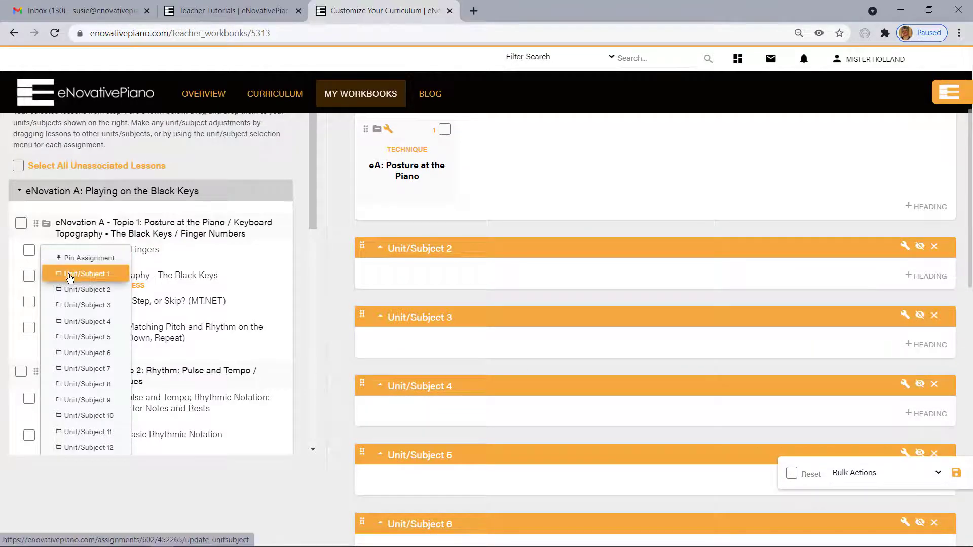
left_click(70, 276)
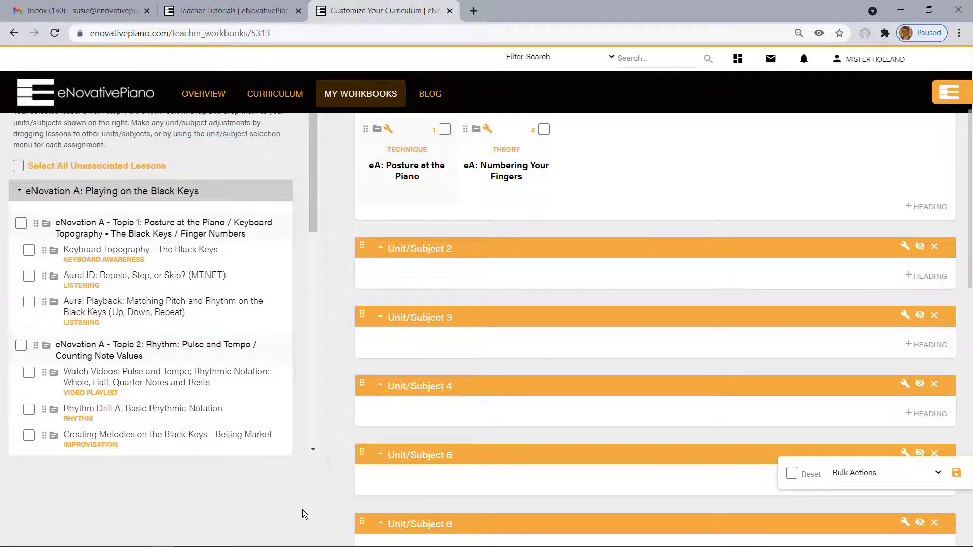
Place Keyboard Topography - The Black Keys in Unit/Subject 2, and bulk-move the remaining Topic 1 listening lessons into the same unit
left_click_drag(44, 250, 404, 355)
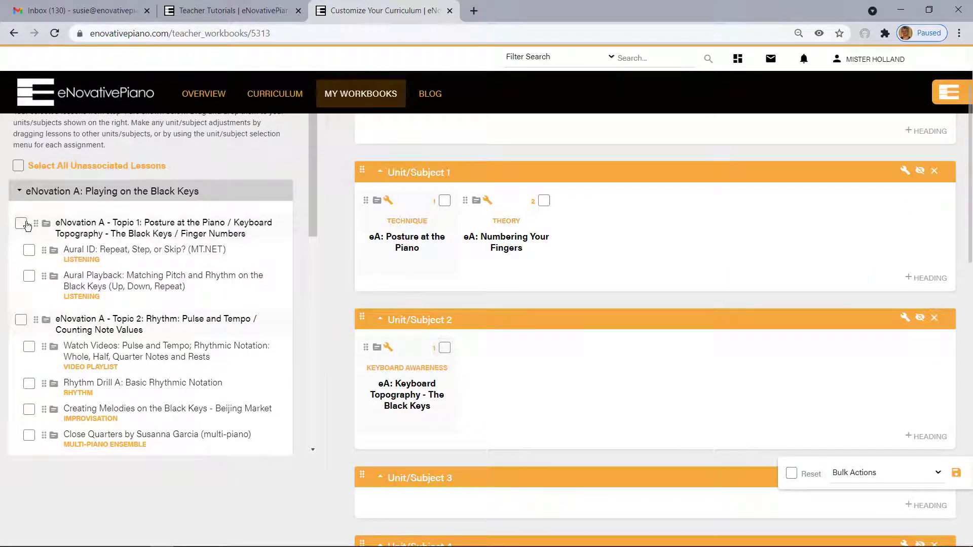
left_click(29, 252)
left_click(29, 280)
left_click(851, 475)
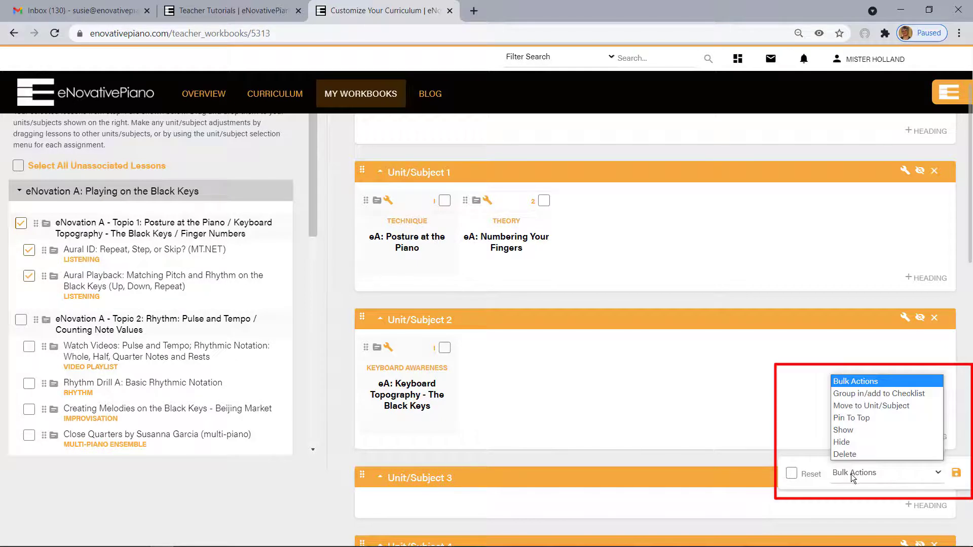
left_click(856, 405)
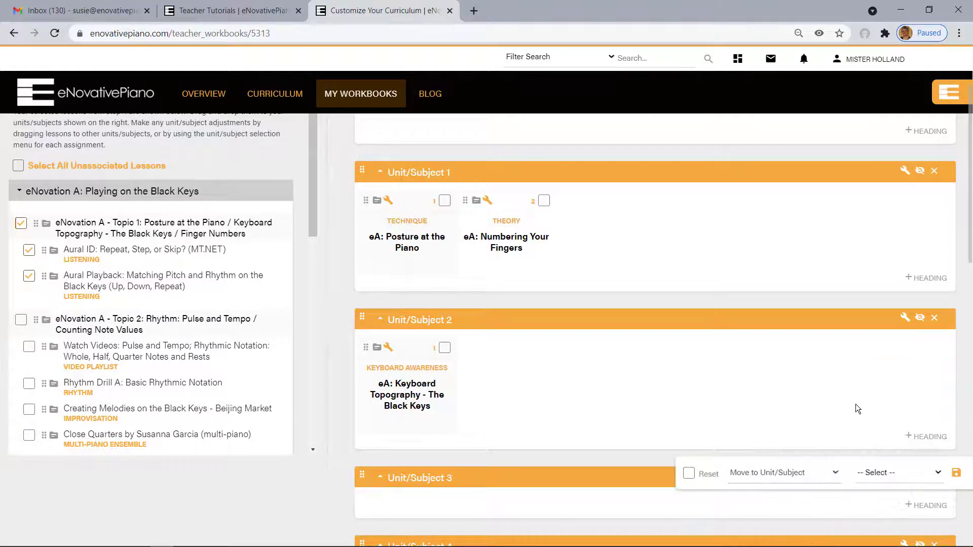
left_click(873, 477)
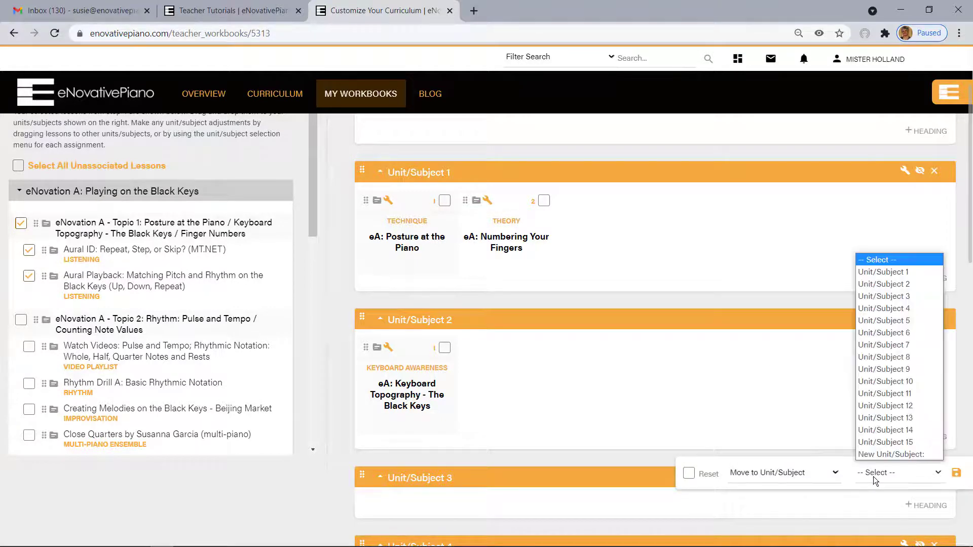
left_click(874, 285)
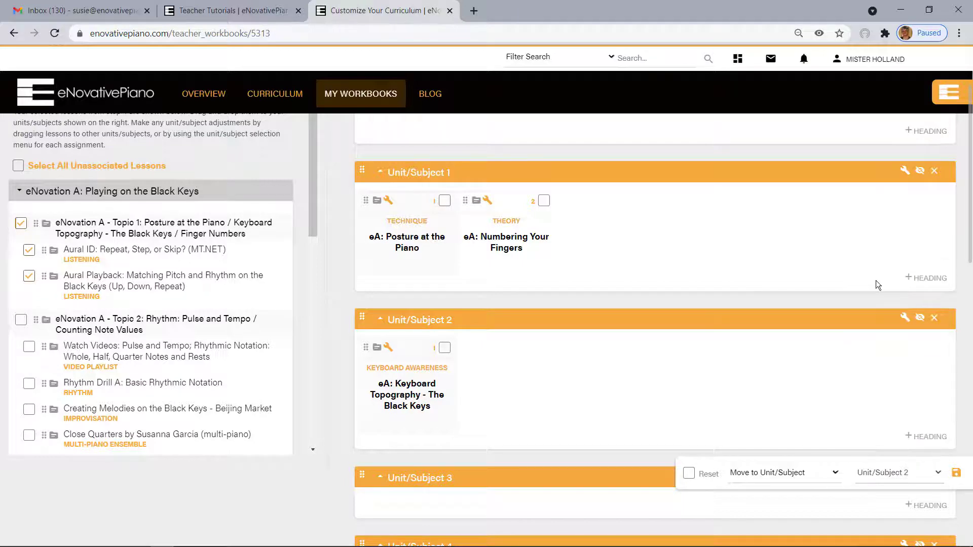
left_click(957, 477)
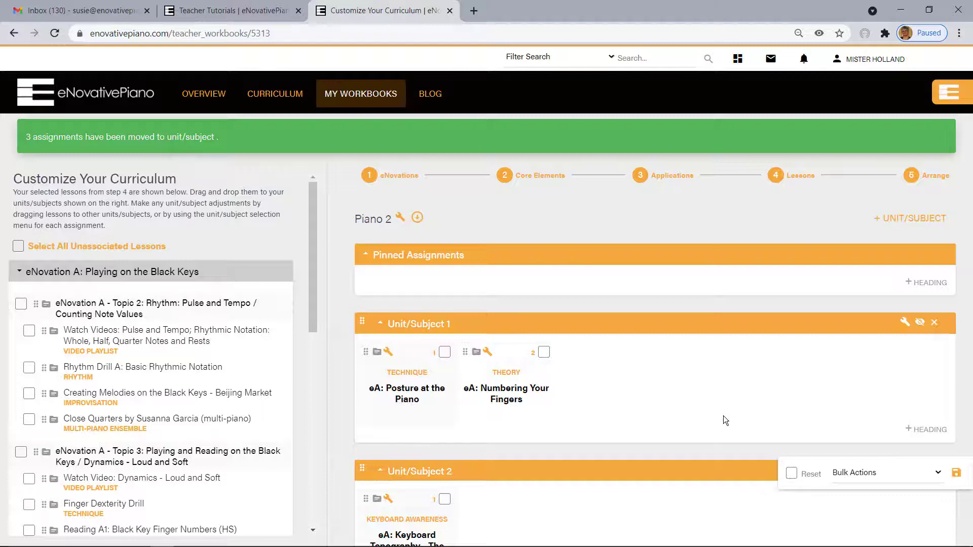
View the Piano 2 workbook as a student, and exit the student view
left_click(400, 219)
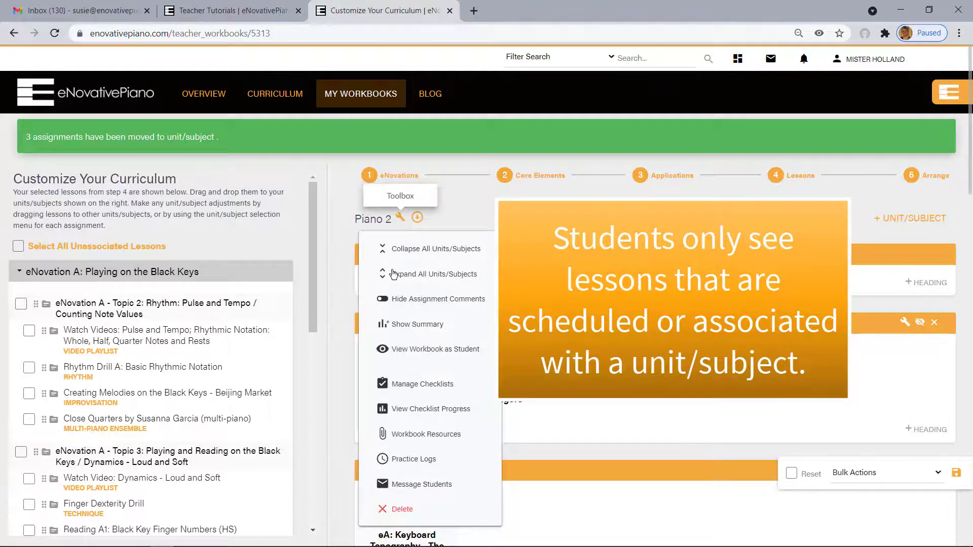
left_click(420, 354)
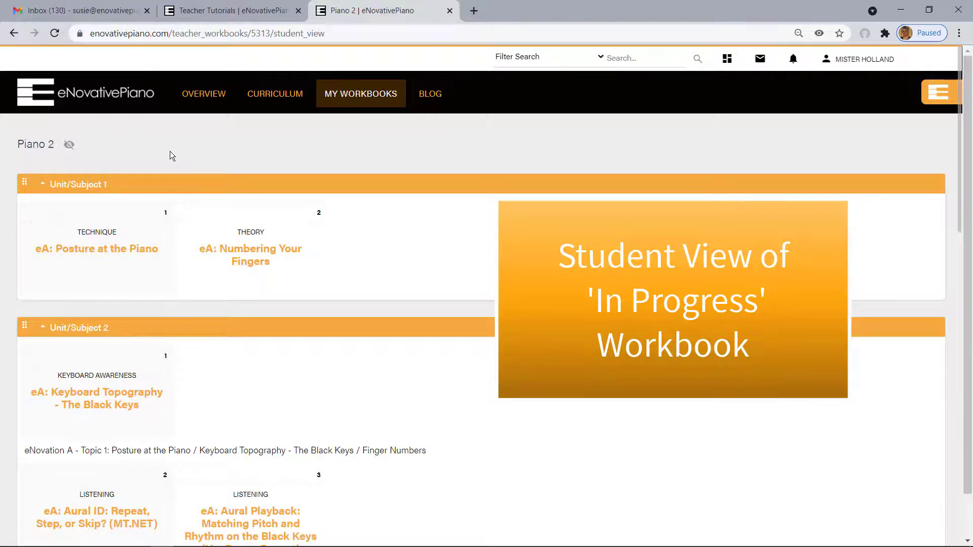
left_click(68, 146)
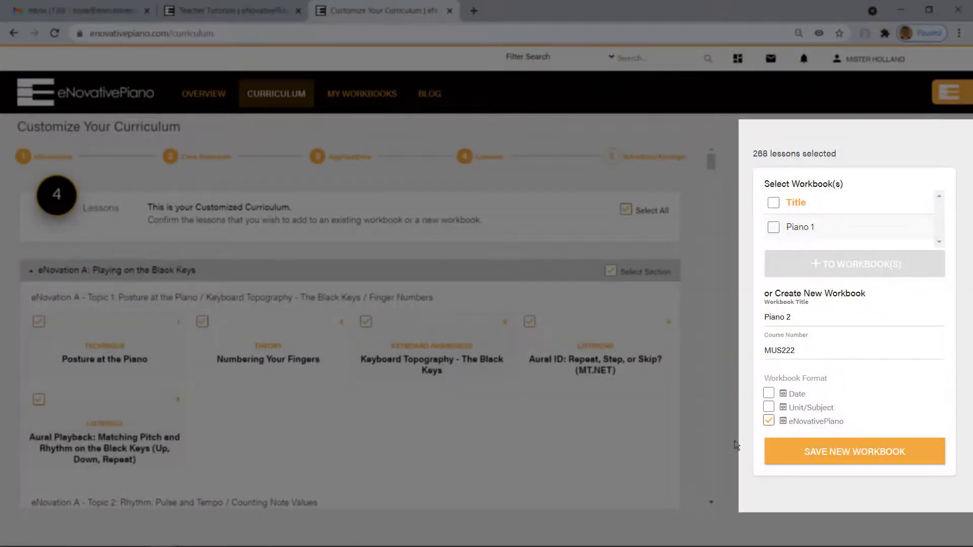
Save the selected lessons as a new Piano 2 workbook in eNovativePiano format, and review its arrangement of topics and lessons
left_click(843, 459)
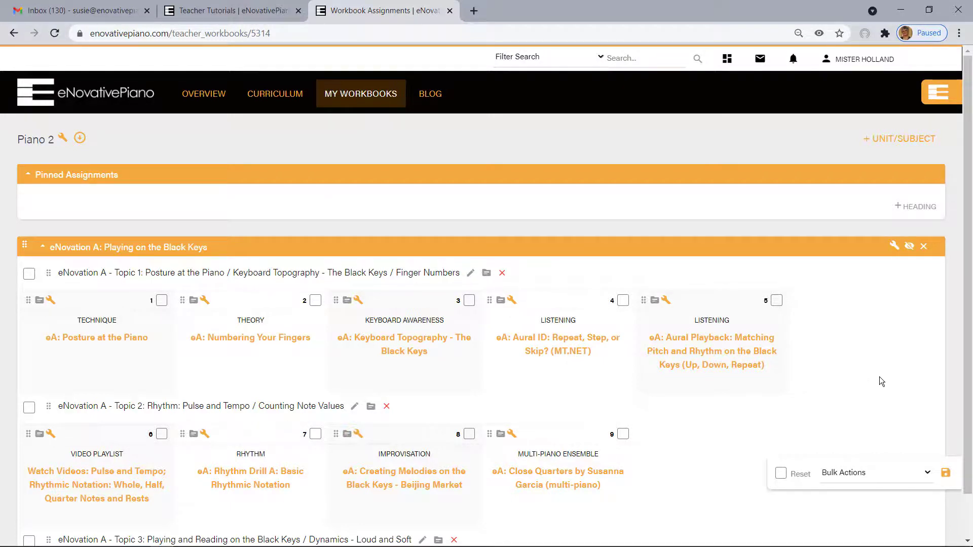
scroll(880, 381, "down", 1)
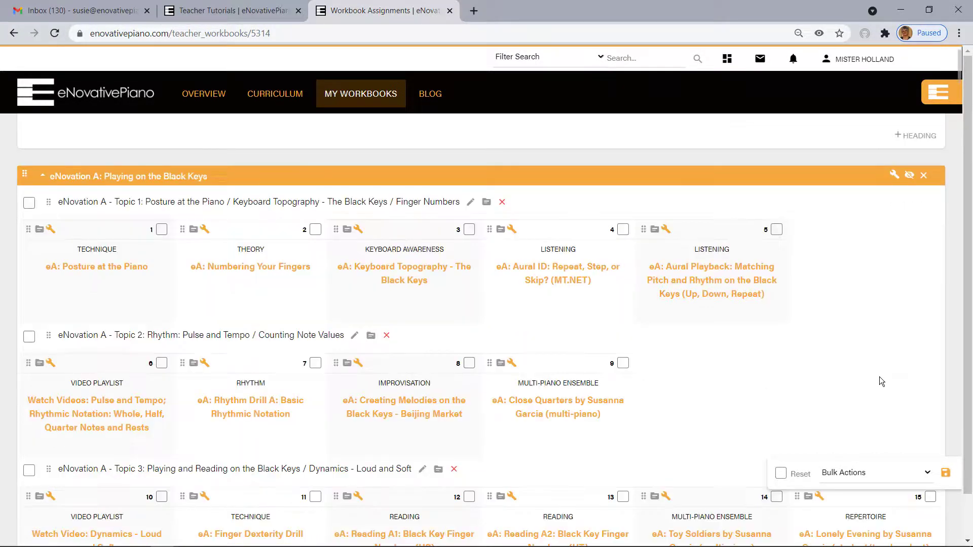
scroll(880, 377, "down", 1)
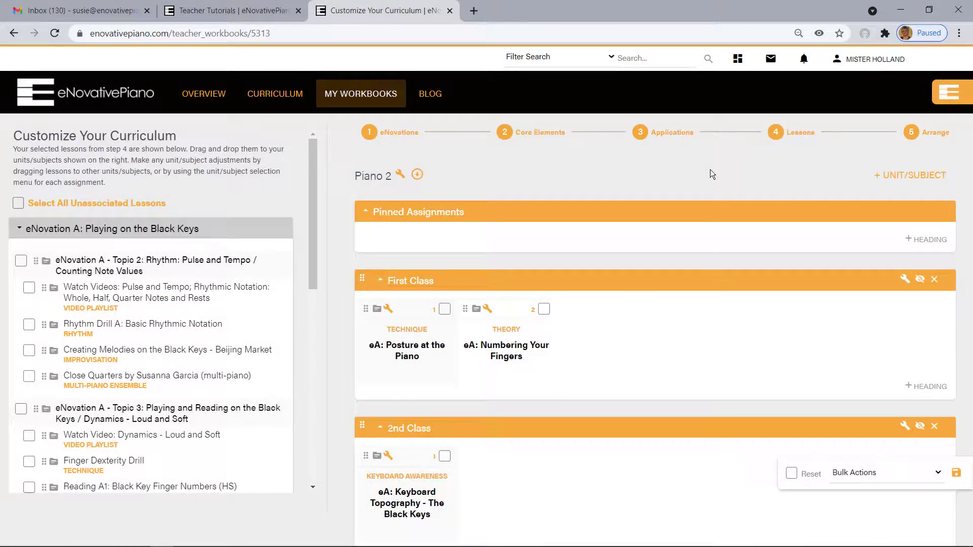
Open the list of workbooks being taught and reorder it so that Piano 2 comes before Piano 1
left_click(374, 97)
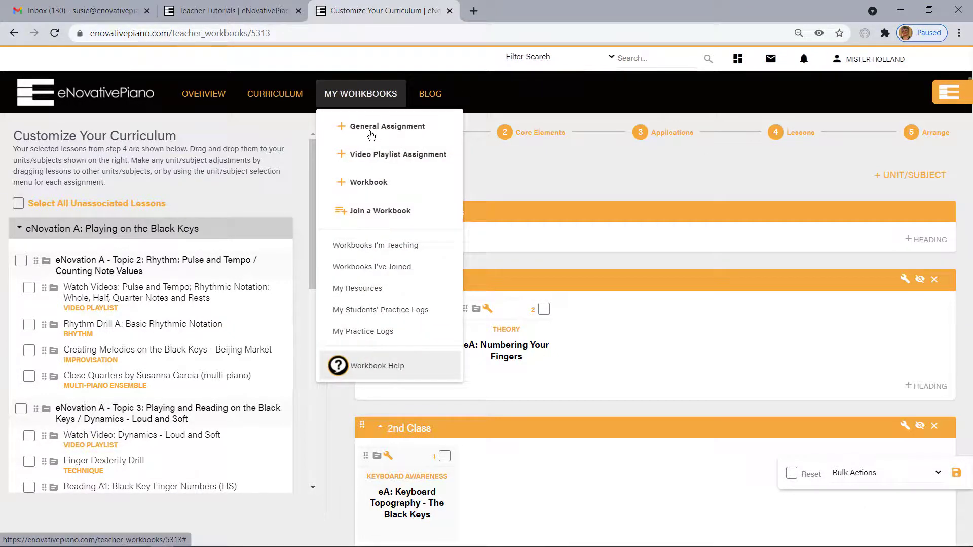
left_click(361, 247)
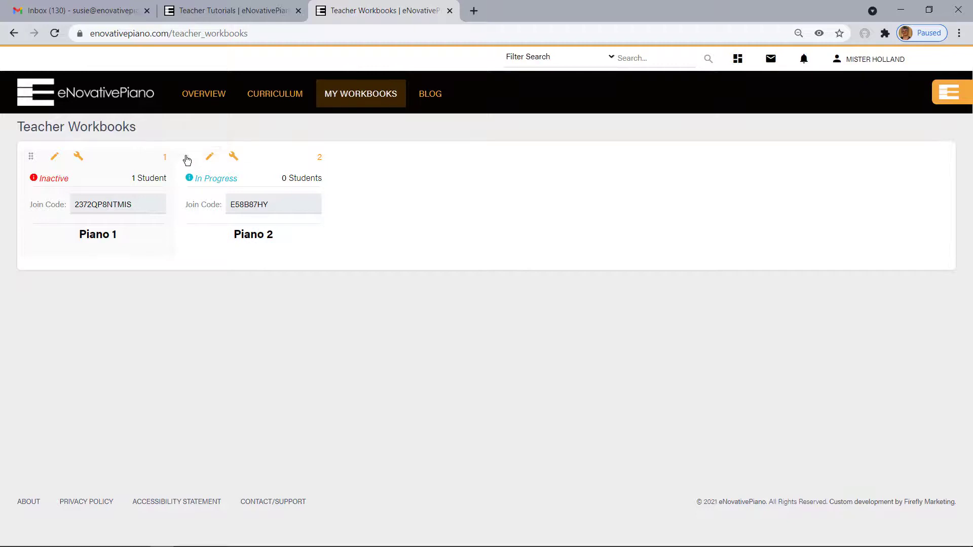
left_click_drag(186, 156, 38, 163)
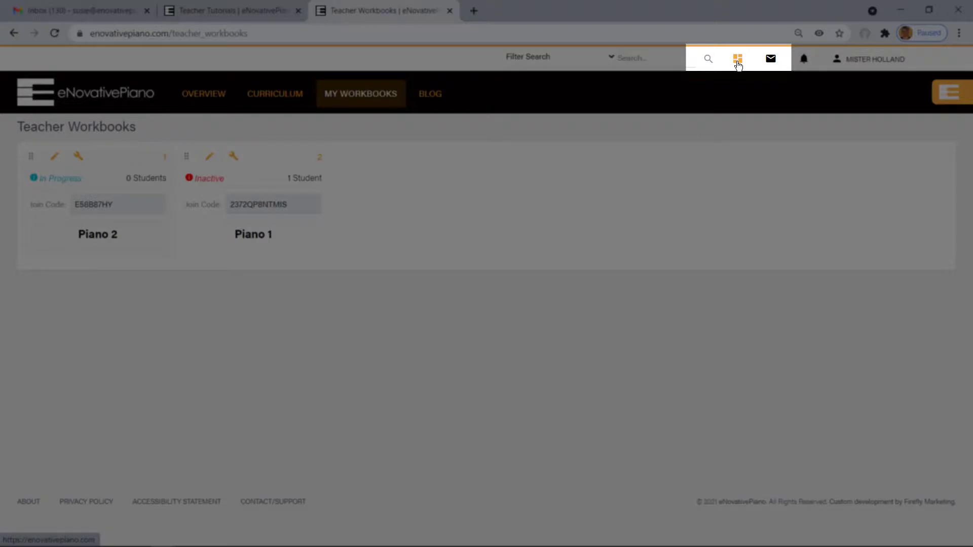
Go to the dashboard and open the Piano 2 workbook from the recent workbooks
left_click(737, 60)
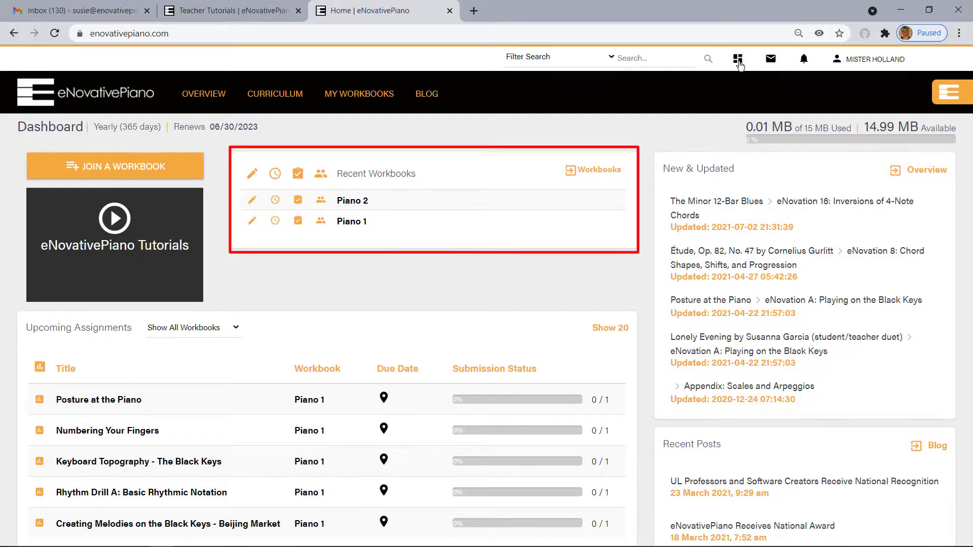
left_click(362, 205)
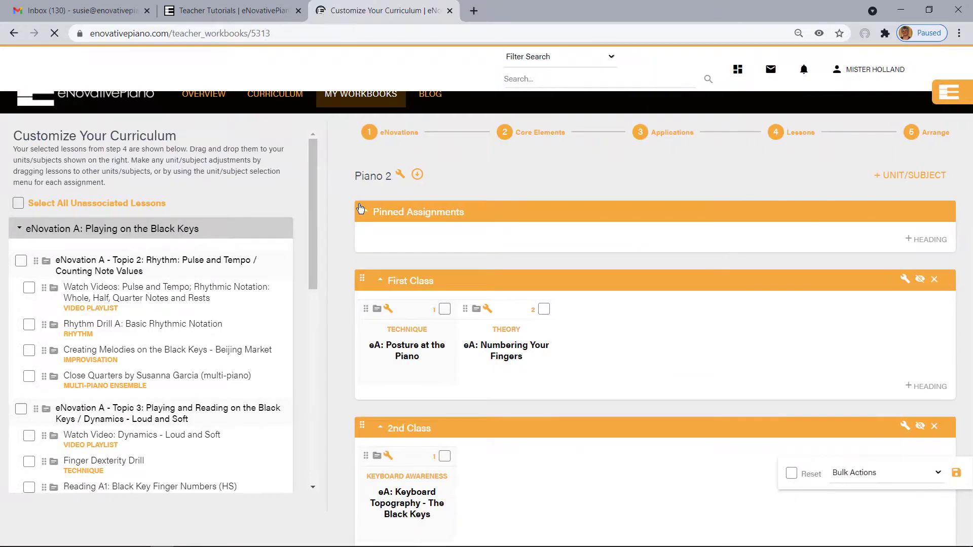